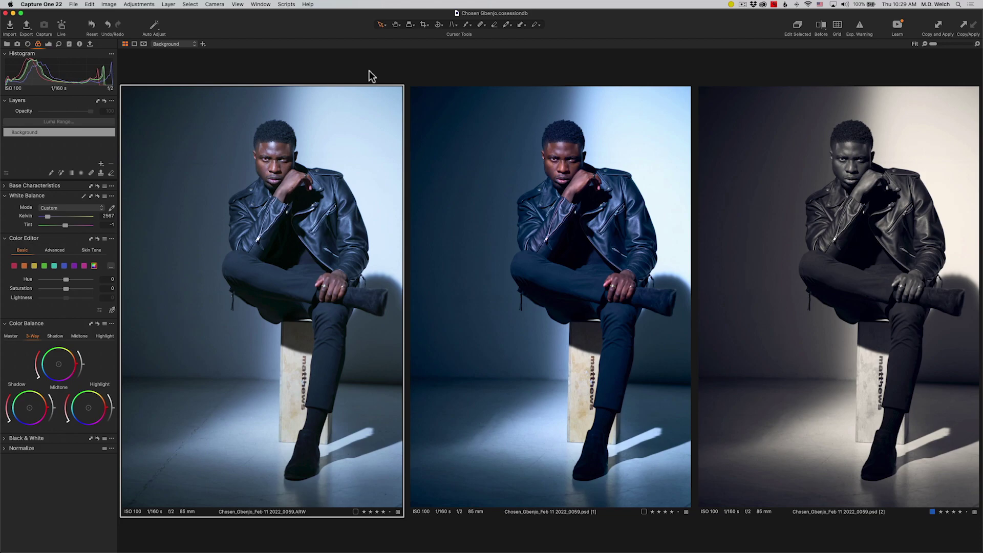
Step: Display the raw ARW portrait on its own and compare it with its unadjusted Before view
{"action": "key", "text": "alt+super+v"}
{"action": "left_click", "coordinate": [331, 220]}
{"action": "double_click", "coordinate": [193, 143]}
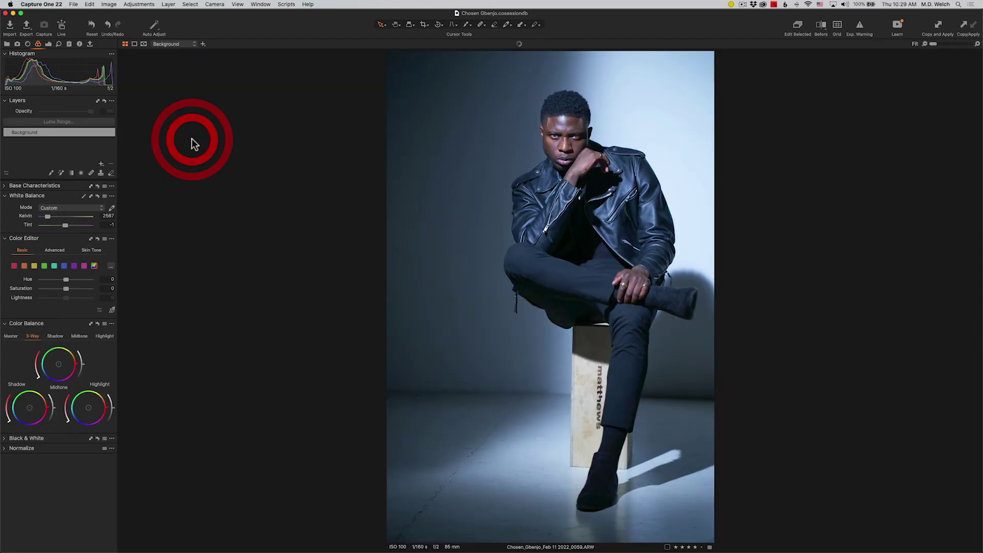
{"action": "left_click", "coordinate": [819, 28]}
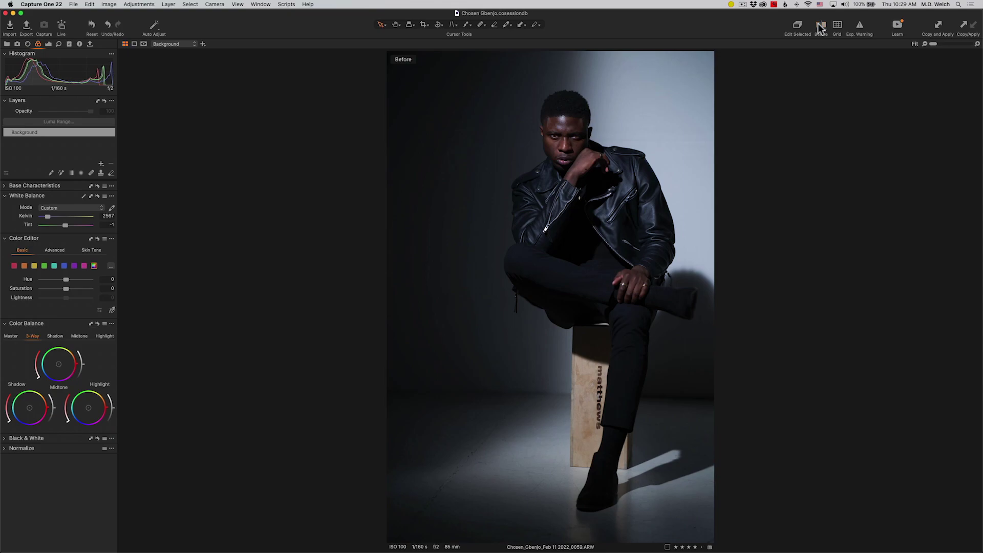
{"action": "left_click", "coordinate": [819, 28]}
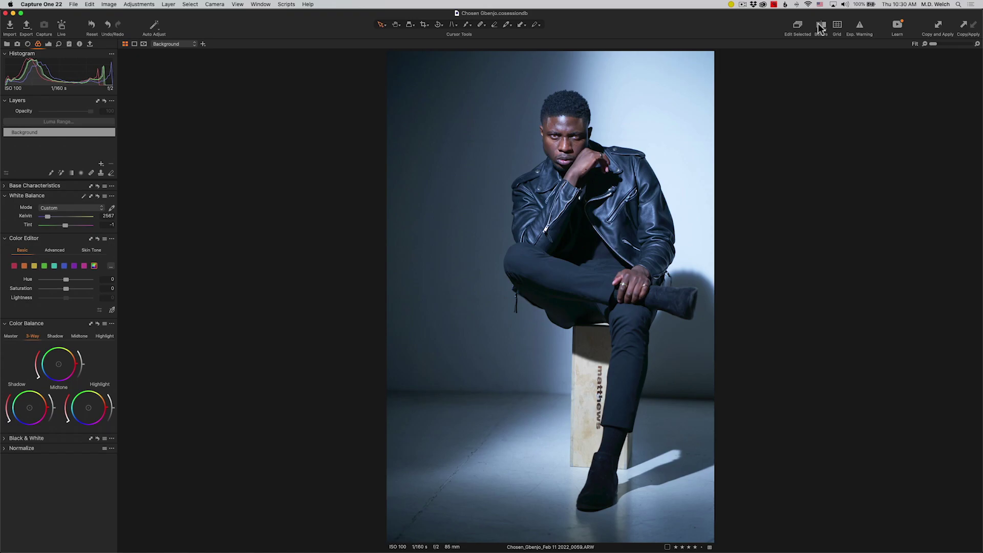
Step: Switch to Photoshop and compare the wooden-tower portrait with the Grappitti Patch layer and Color Grading group hidden and shown
{"action": "key", "text": "super+Tab"}
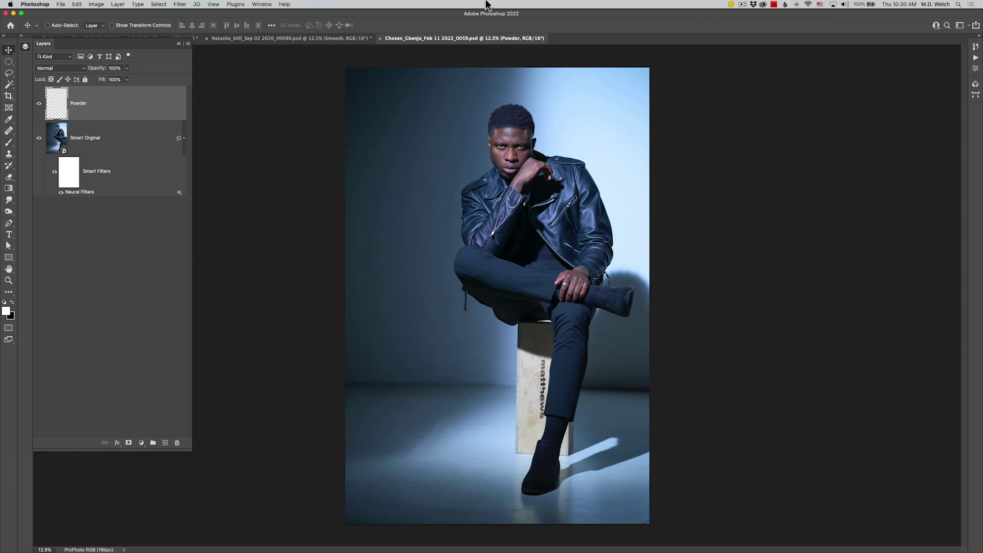
{"action": "left_click", "coordinate": [272, 41]}
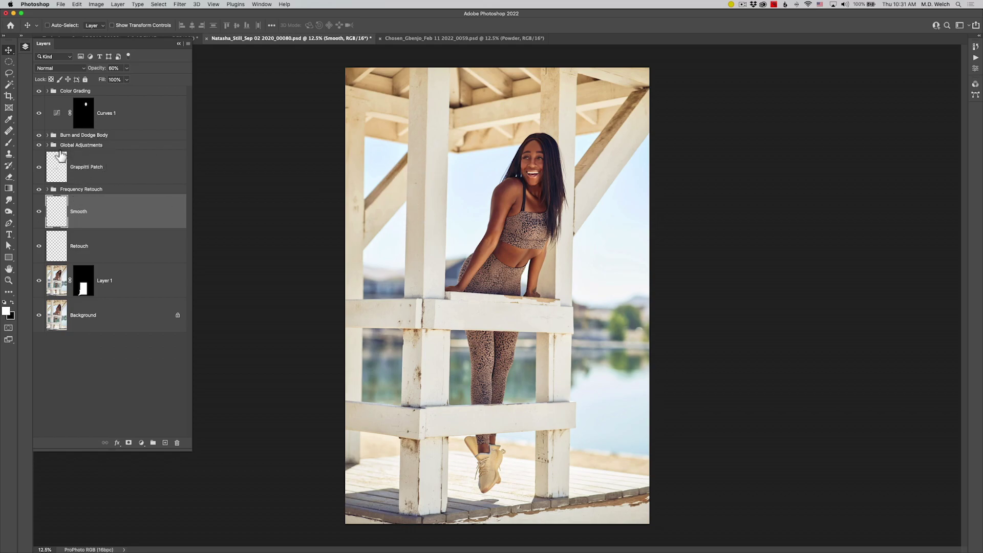
{"action": "left_click", "coordinate": [39, 169]}
{"action": "left_click", "coordinate": [39, 169]}
{"action": "left_click", "coordinate": [39, 169]}
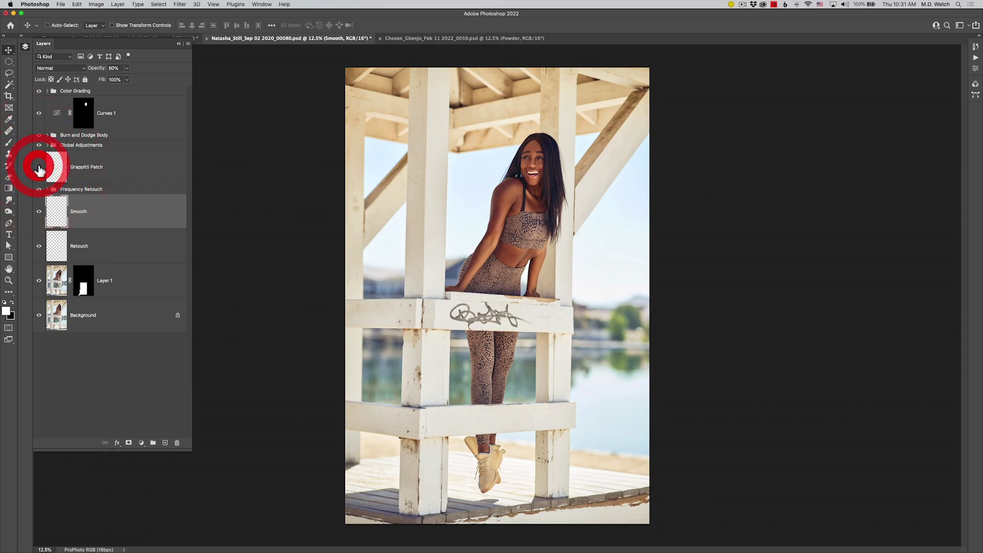
{"action": "left_click", "coordinate": [39, 168]}
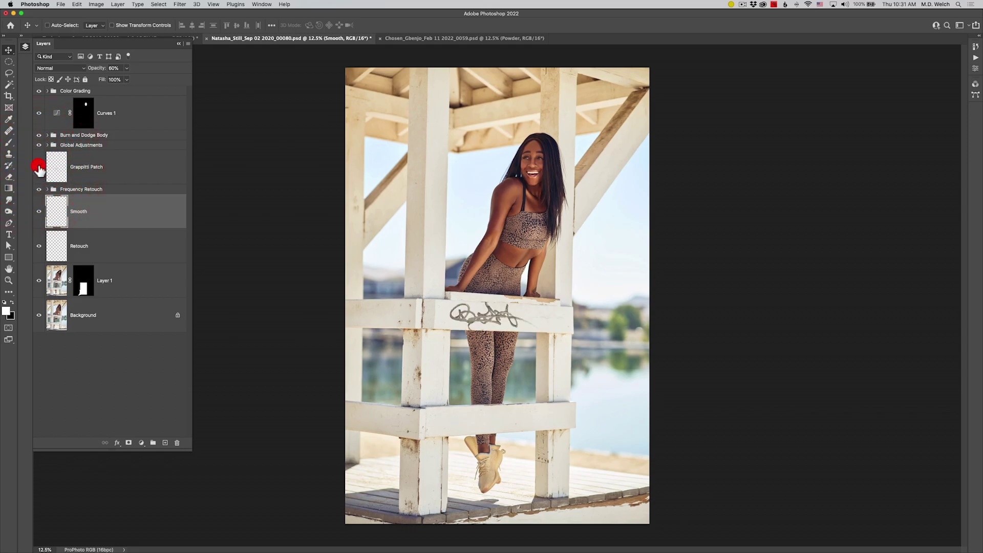
{"action": "left_click", "coordinate": [38, 91]}
{"action": "left_click", "coordinate": [39, 91]}
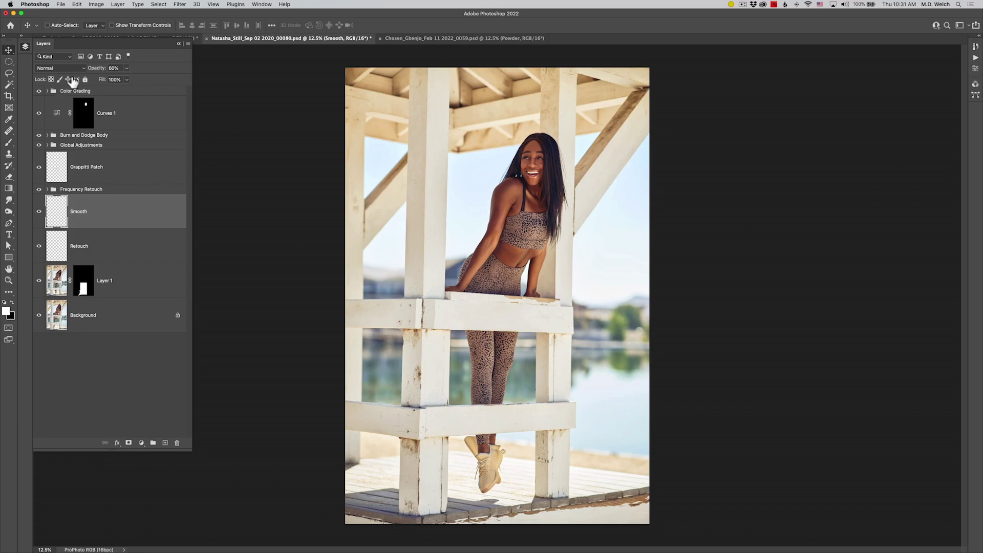
Step: In the bathroom scene document, compare the image with the Wall Patch layer, Retouch layer and Corpse group hidden and shown
{"action": "left_click", "coordinate": [113, 41]}
{"action": "left_click", "coordinate": [110, 36]}
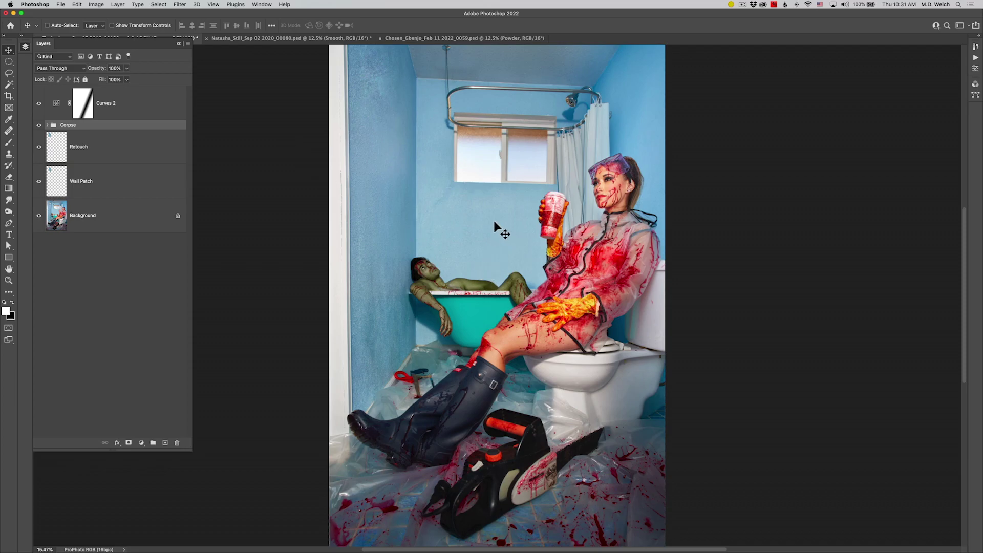
{"action": "left_click", "coordinate": [40, 182]}
{"action": "left_click", "coordinate": [38, 147]}
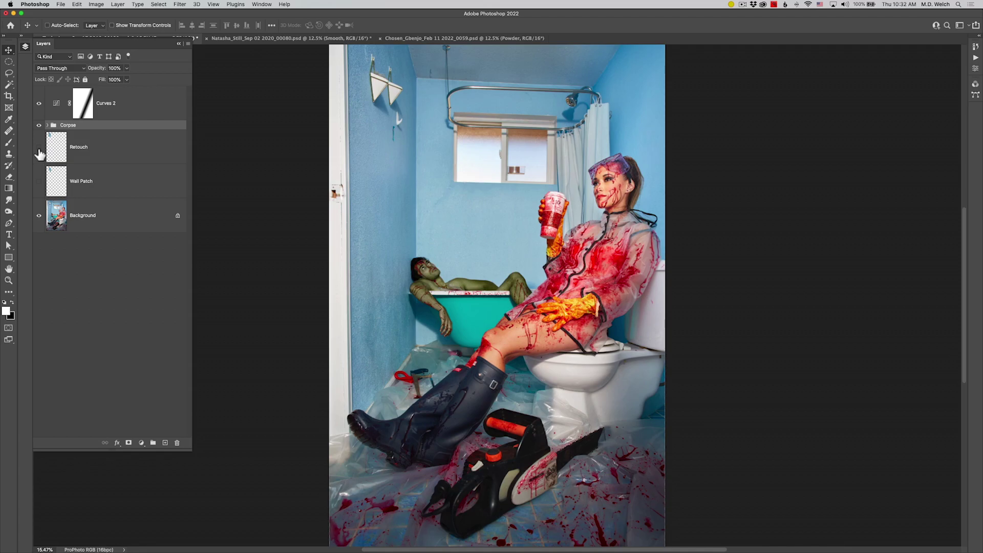
{"action": "left_click", "coordinate": [39, 147]}
{"action": "left_click", "coordinate": [39, 181]}
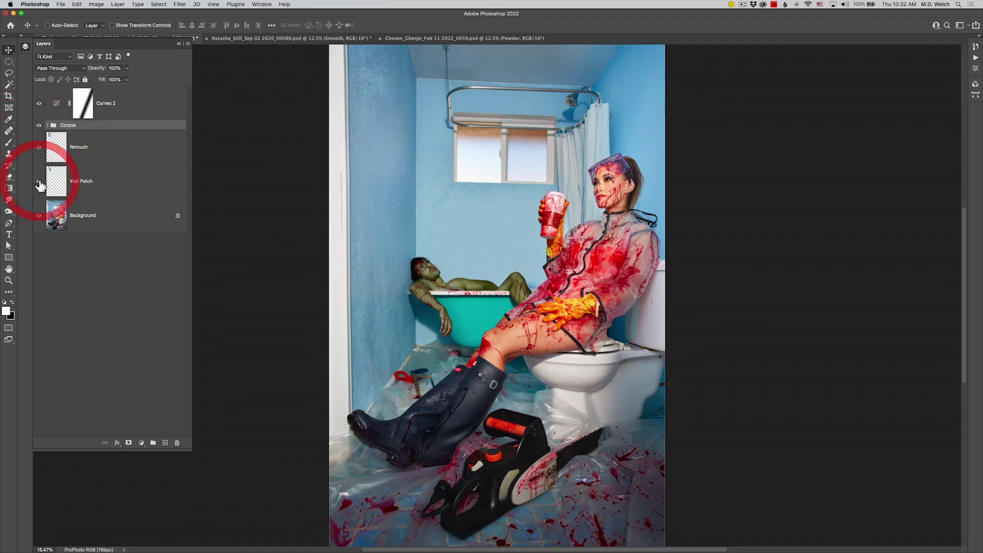
{"action": "left_click", "coordinate": [39, 125]}
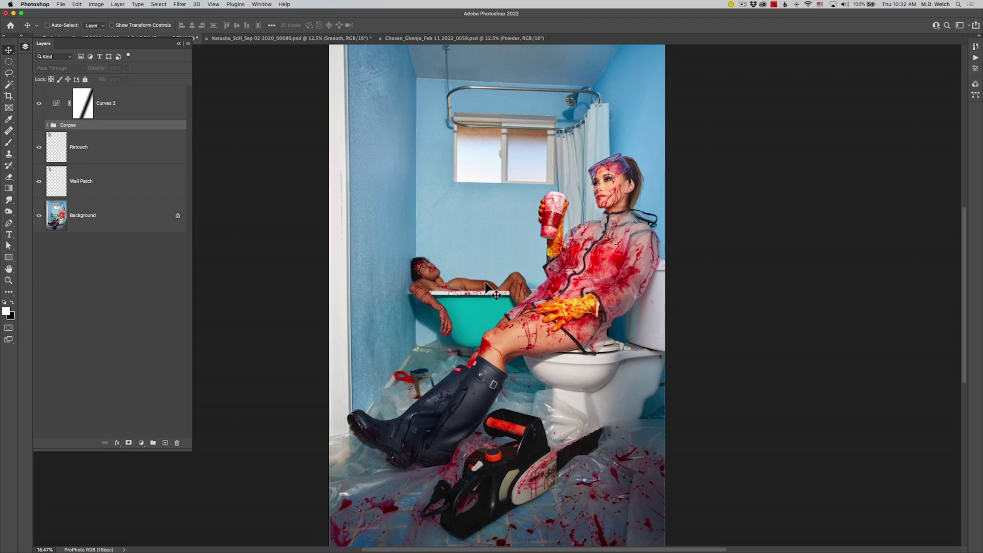
{"action": "left_click", "coordinate": [39, 124]}
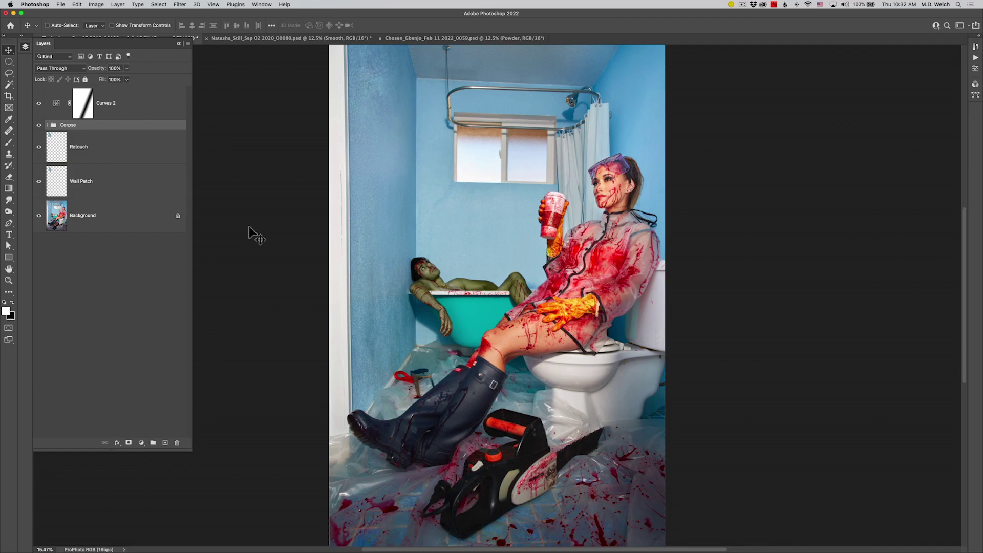
Step: Compare the seated portrait's layered Photoshop document with its first PSD variant displayed in Capture One
{"action": "left_click", "coordinate": [419, 38]}
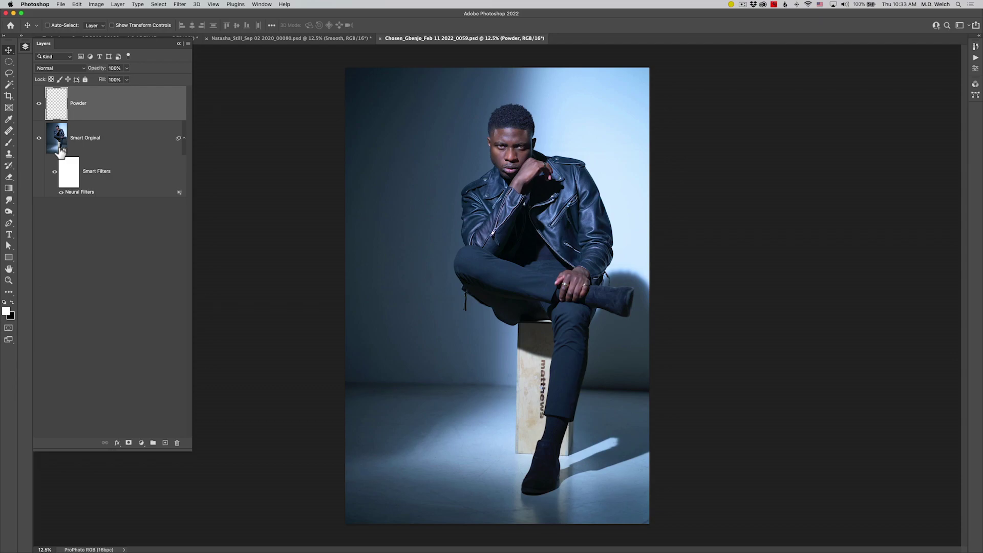
{"action": "key", "text": "super+Tab"}
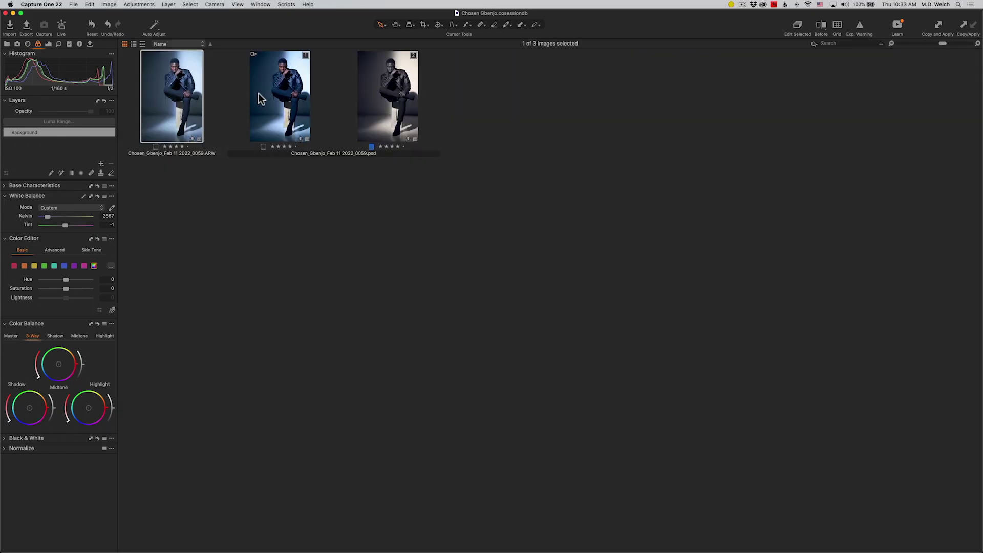
{"action": "left_click", "coordinate": [259, 98]}
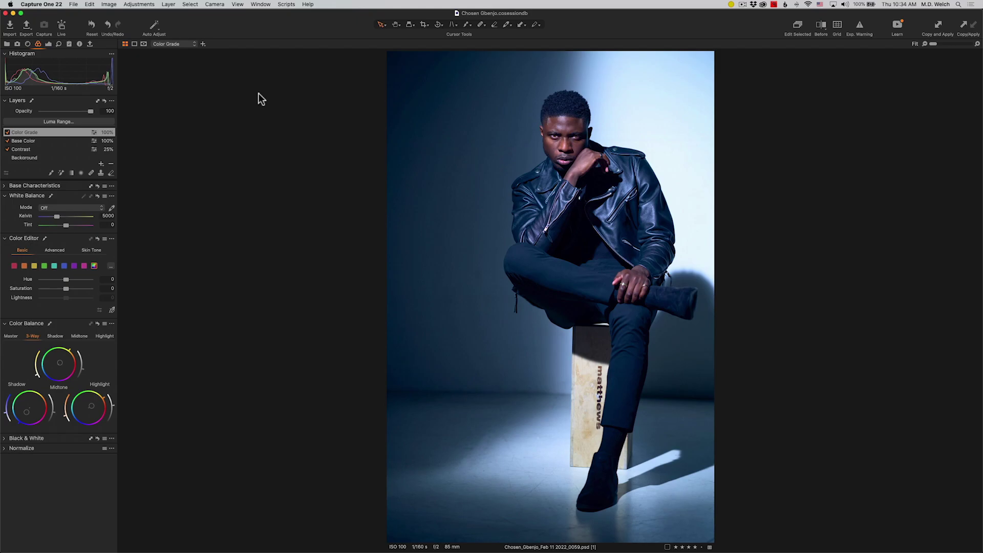
{"action": "key", "text": "super+Tab"}
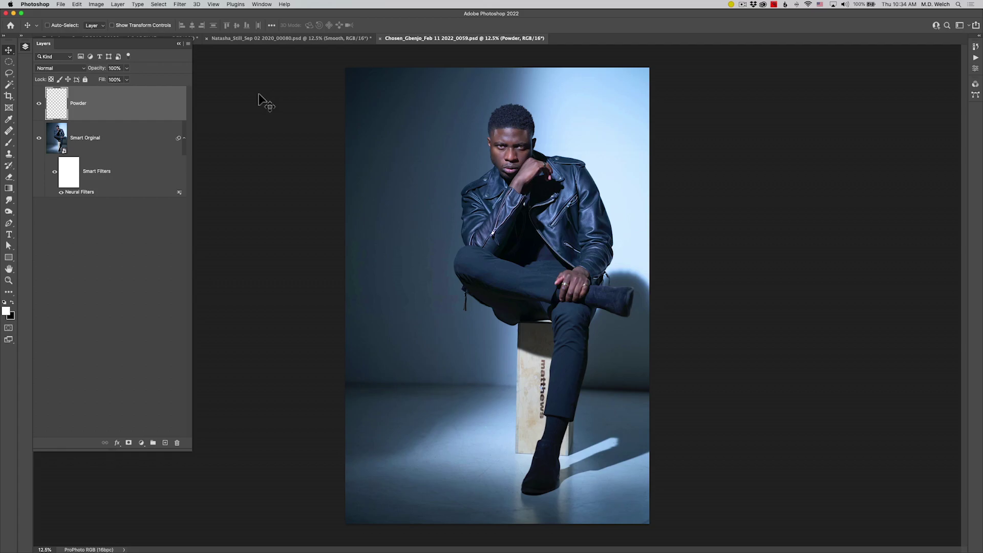
{"action": "key", "text": "super+Tab"}
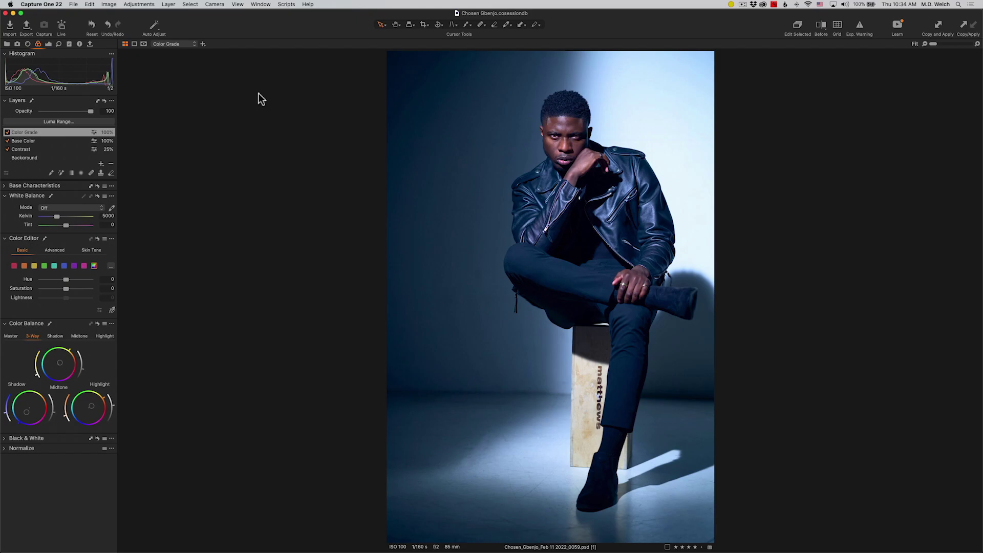
Step: Look at the variant commands for the first PSD variant, such as Clone Variant, and switch to the portrait's Photoshop document
{"action": "key", "text": "super+alt+v"}
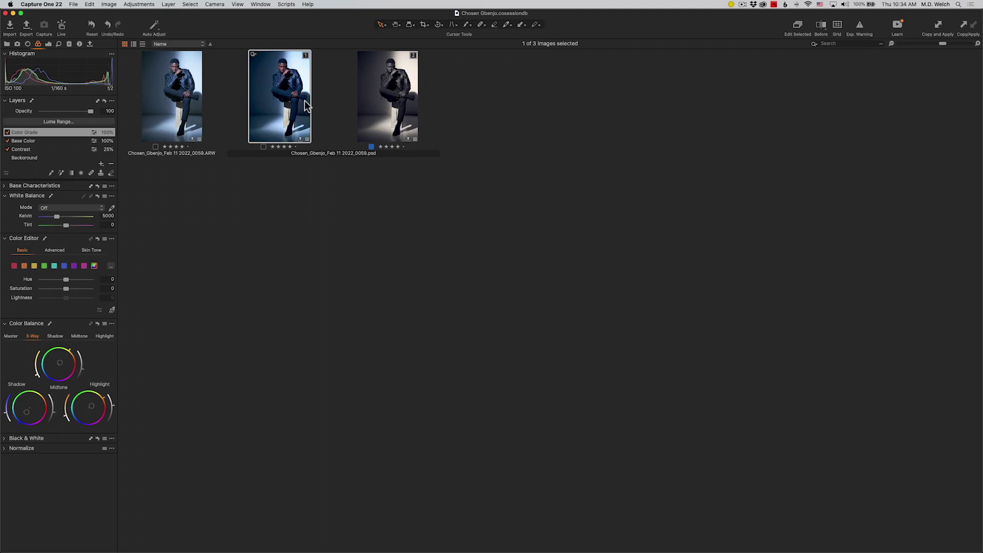
{"action": "right_click", "coordinate": [288, 102]}
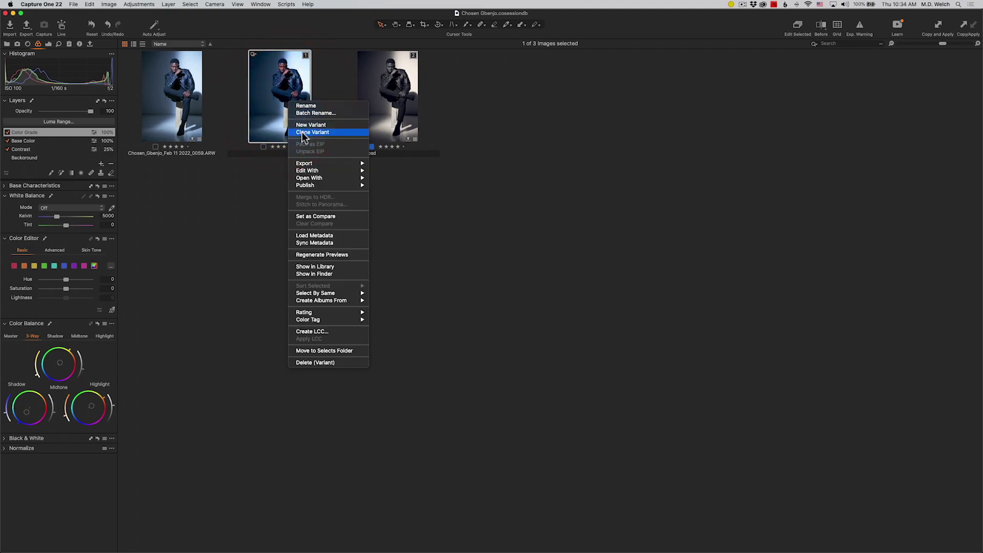
{"action": "left_click", "coordinate": [271, 97]}
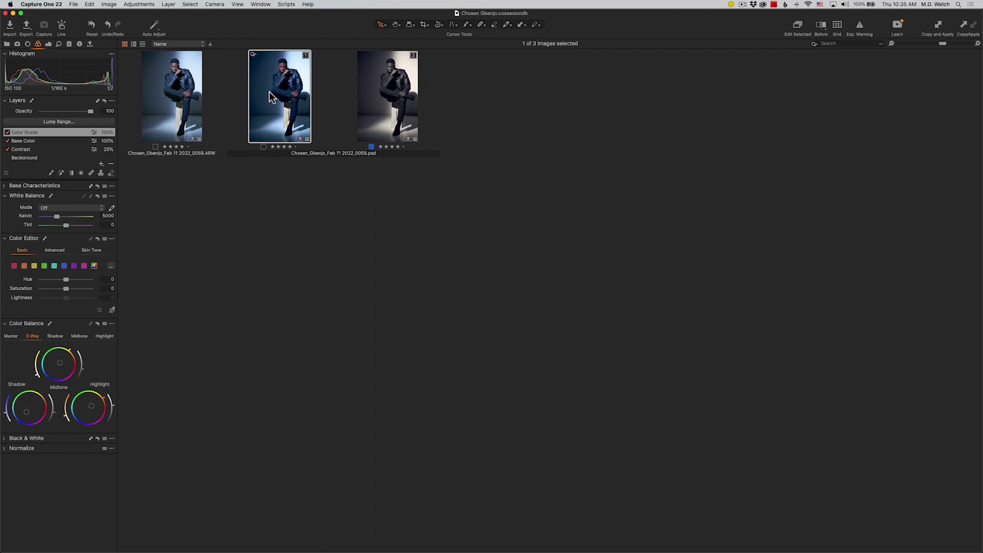
{"action": "key", "text": "super+Tab"}
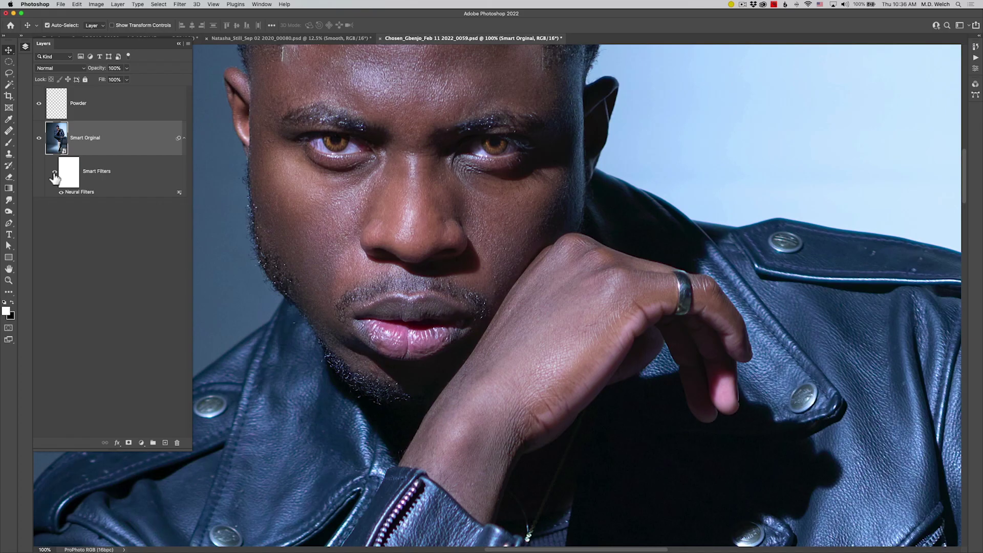
Step: Switch to Capture One, set the Contrast layer's opacity to 27 on the first PSD variant and select the Color Grade layer
{"action": "key", "text": "super+Tab"}
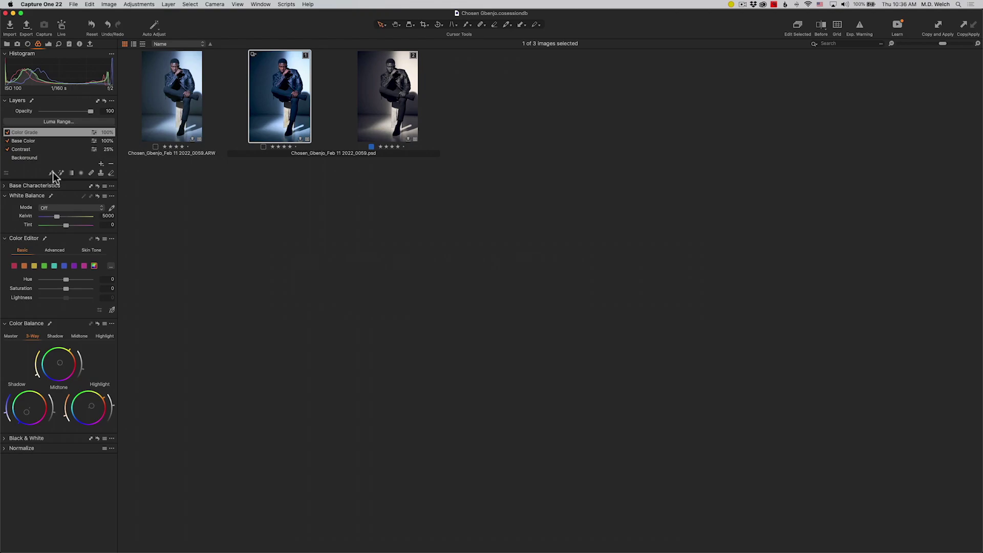
{"action": "key", "text": "super+b"}
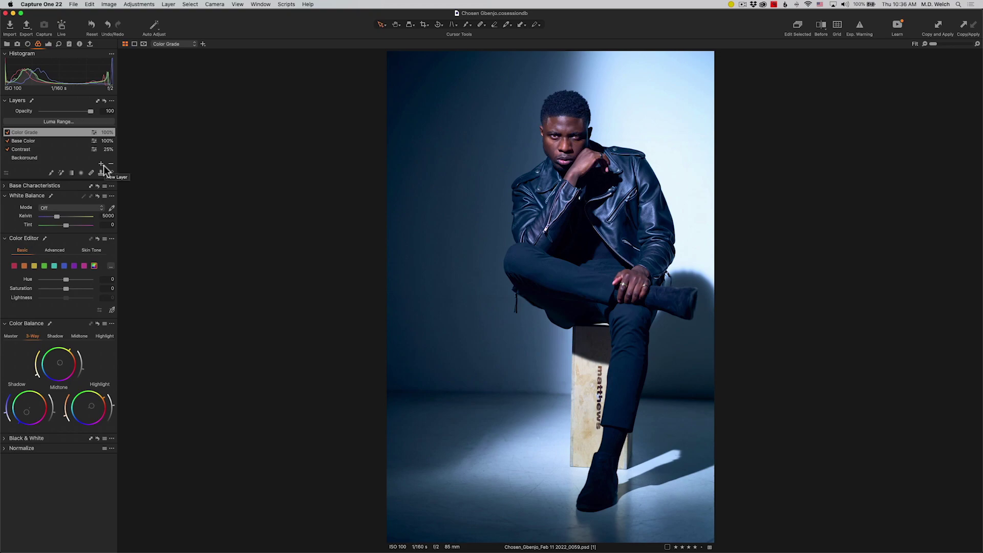
{"action": "left_click", "coordinate": [85, 149]}
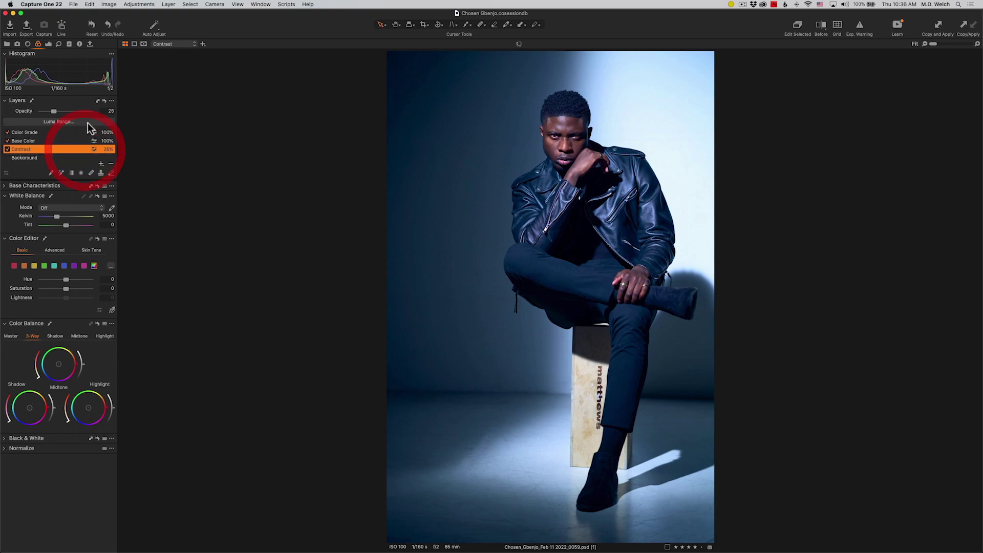
{"action": "left_click_drag", "start_coordinate": [75, 111], "coordinate": [54, 111]}
{"action": "left_click", "coordinate": [34, 133]}
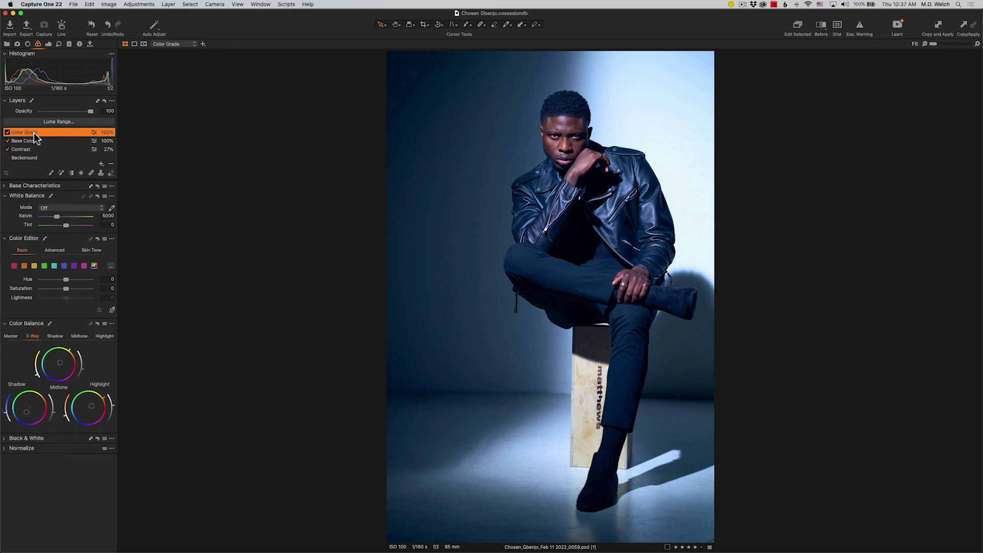
Step: Switch to Photoshop and expand the Color Grading group in the wooden-tower portrait to view its fill layers
{"action": "key", "text": "super+Tab"}
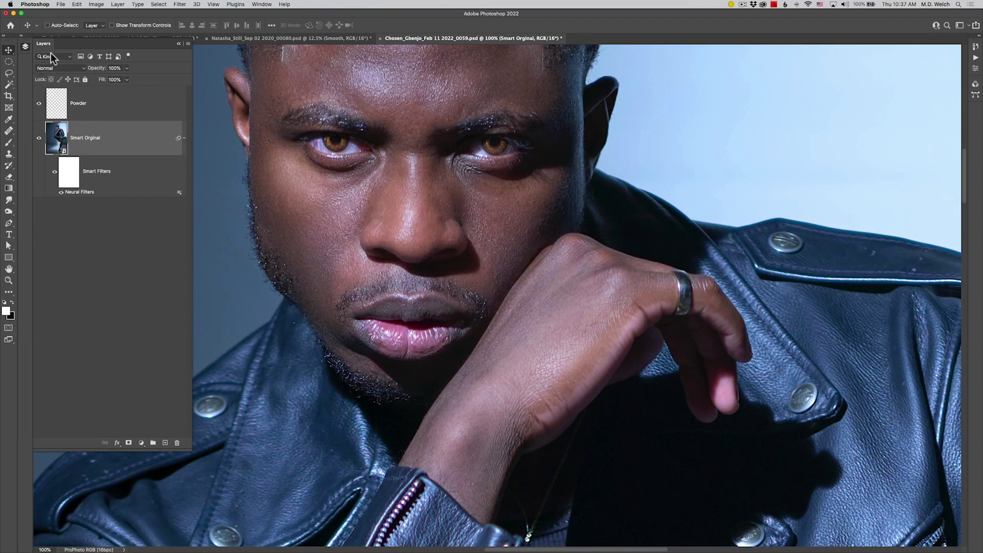
{"action": "left_click", "coordinate": [216, 39]}
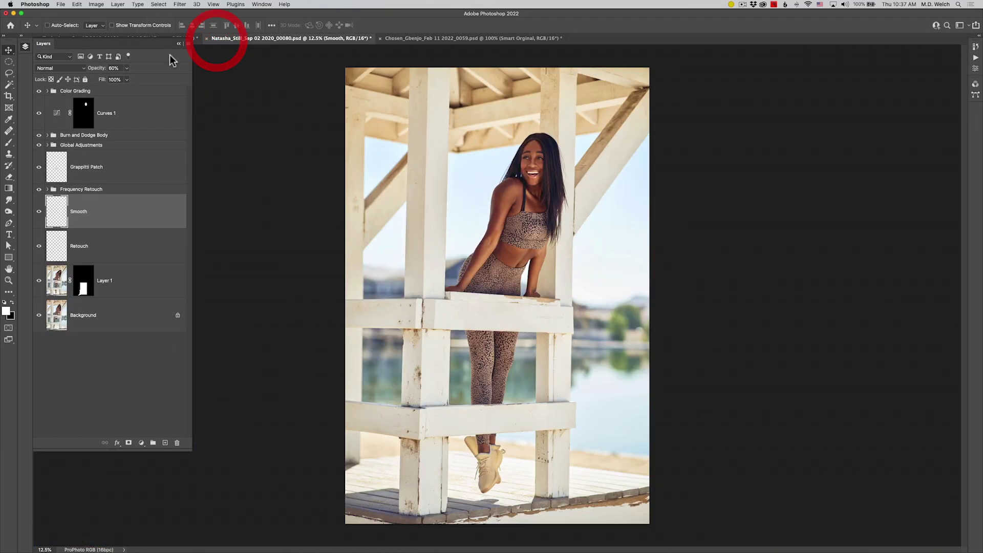
{"action": "left_click", "coordinate": [47, 91]}
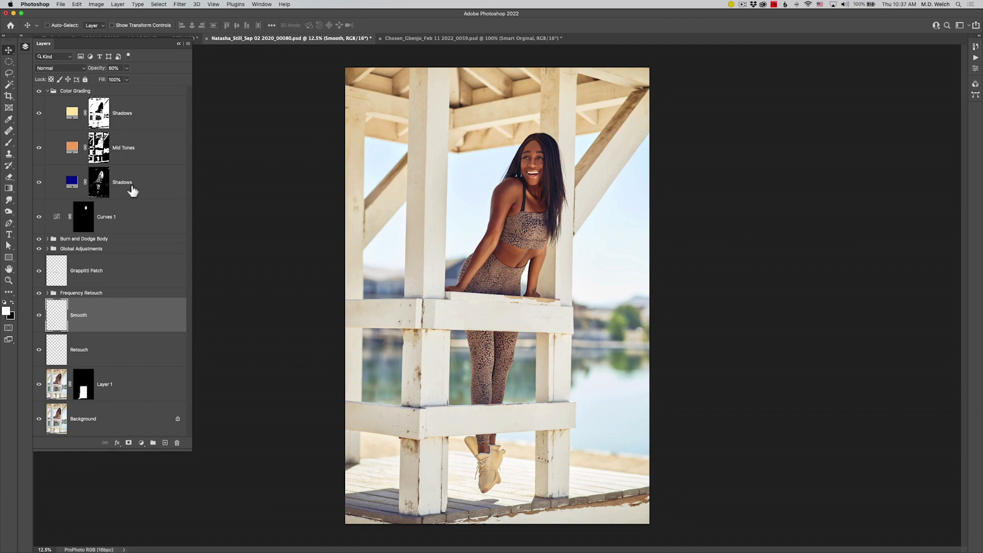
Step: Switch to Capture One and display the color-graded and black-and-white PSD variants side by side
{"action": "key", "text": "super+Tab"}
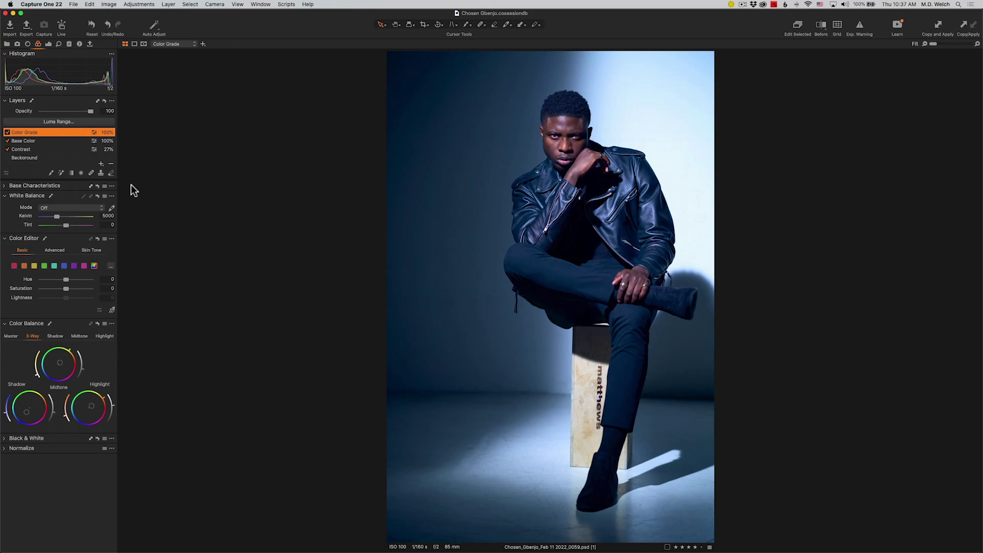
{"action": "key", "text": "alt+super+v"}
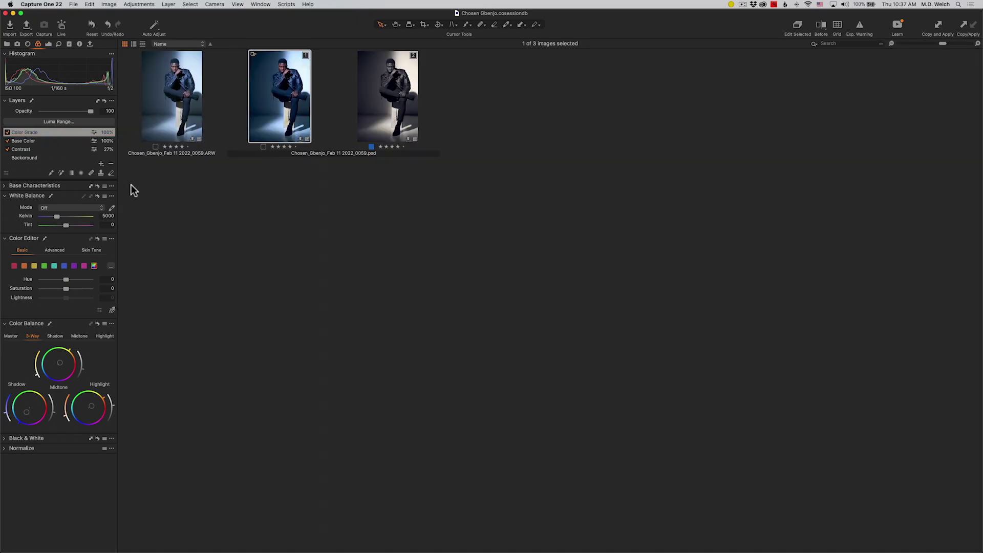
{"action": "left_click", "coordinate": [390, 105], "text": "super"}
{"action": "key", "text": "alt+super+v"}
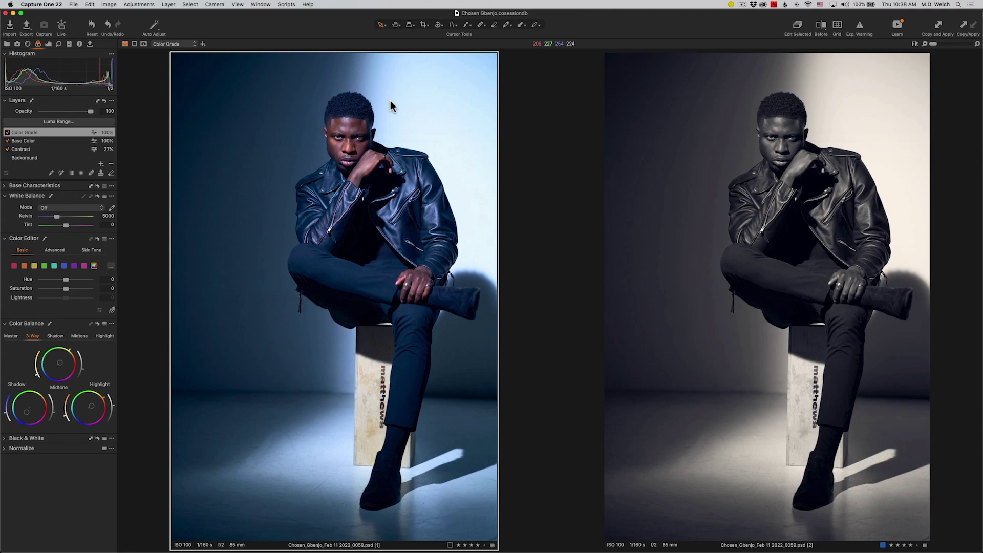
Step: Switch to Finder and compare the original portrait PSD with its _Graded version in the PK_CP1vsPS_Examples folder
{"action": "key", "text": "super+Tab"}
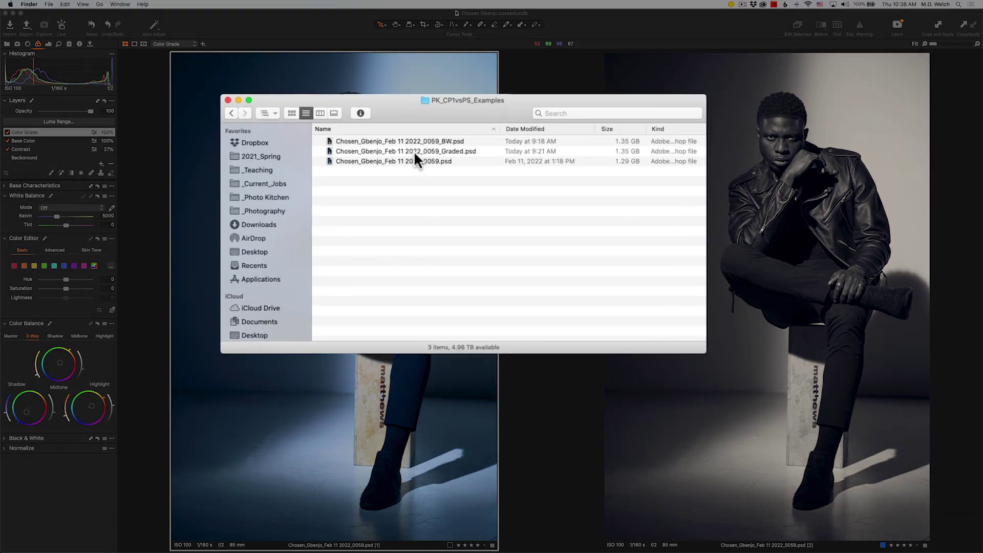
{"action": "left_click", "coordinate": [427, 178]}
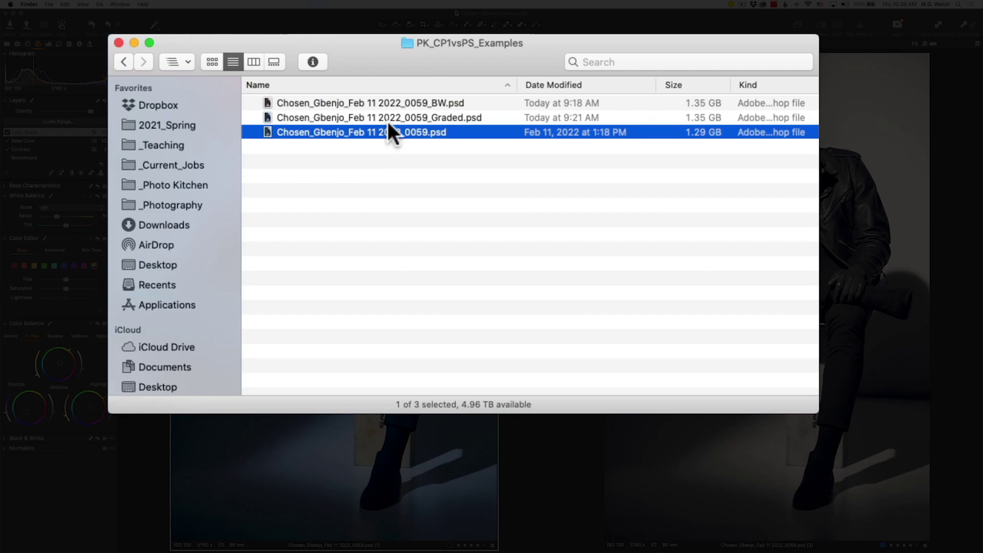
{"action": "left_click", "coordinate": [388, 119]}
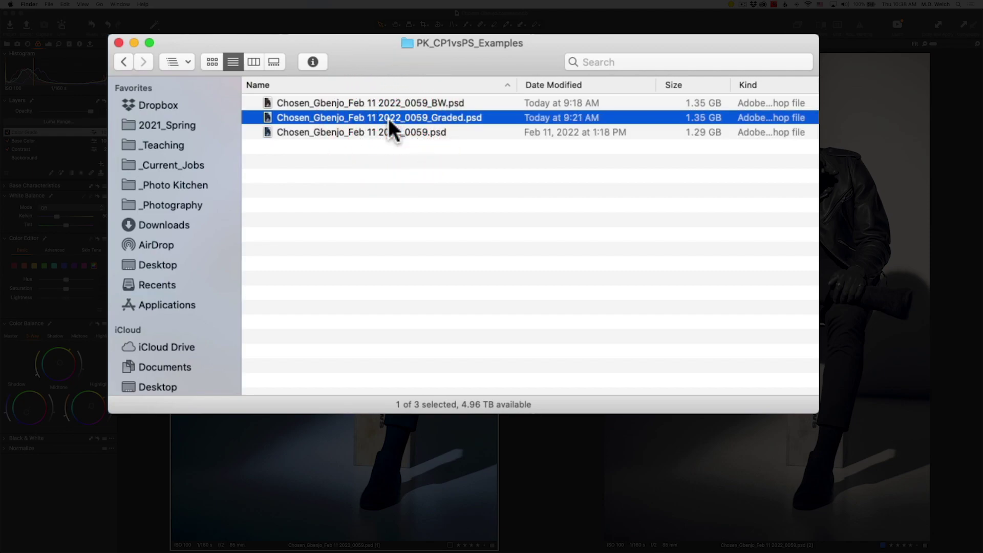
Step: Compare the sizes and dates of the _BW, _Graded and original portrait PSDs in the PK_CP1vsPS_Examples folder
{"action": "left_click", "coordinate": [387, 103]}
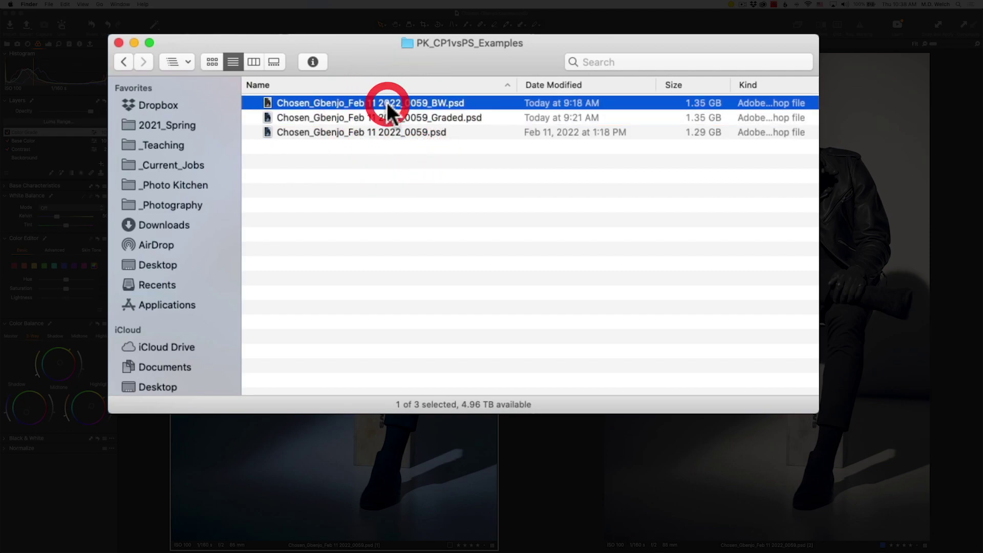
{"action": "left_click", "coordinate": [388, 132]}
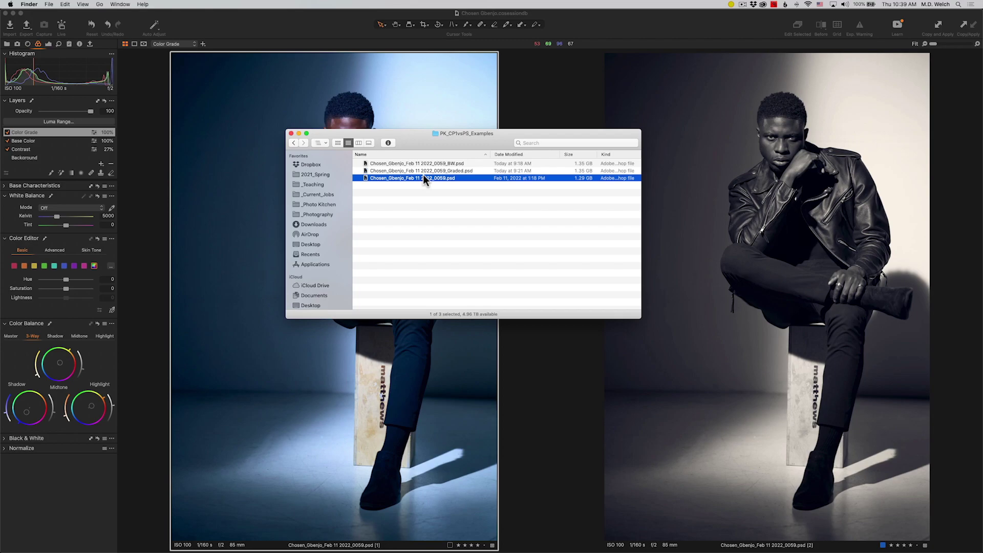
{"action": "left_click", "coordinate": [432, 170]}
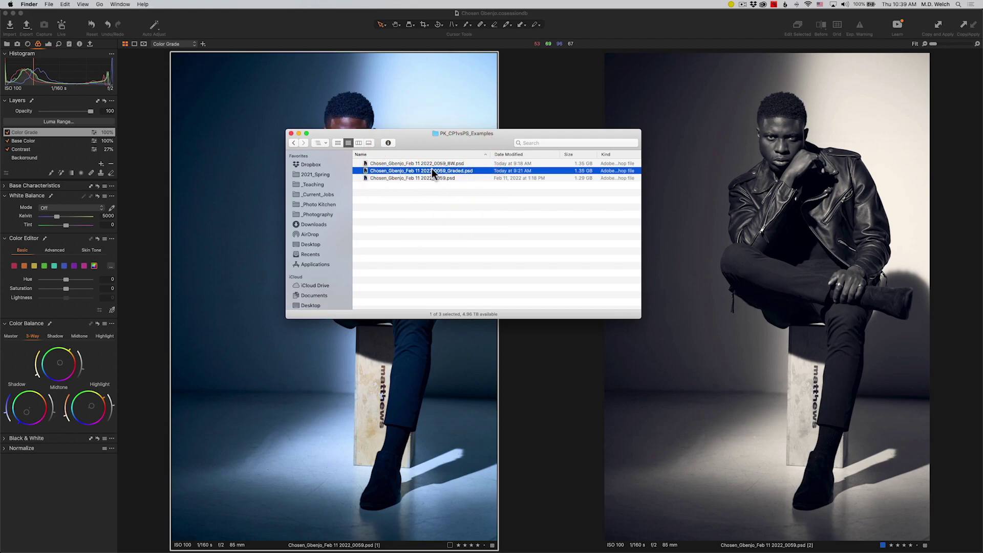
{"action": "left_click", "coordinate": [436, 164]}
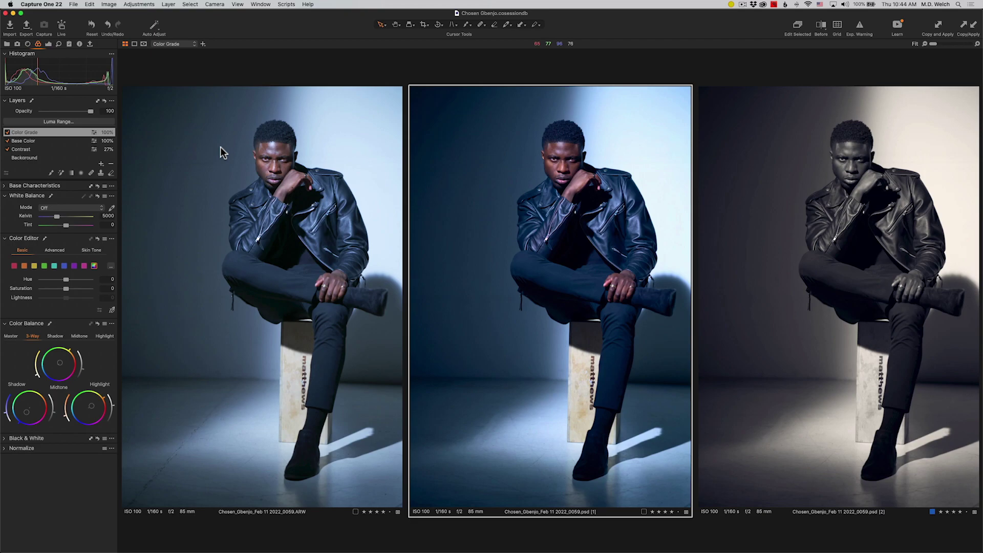
Step: Switch to Capture One and compare the raw 0059 portrait's layers with those of its color-graded PSD variant
{"action": "left_click", "coordinate": [346, 186]}
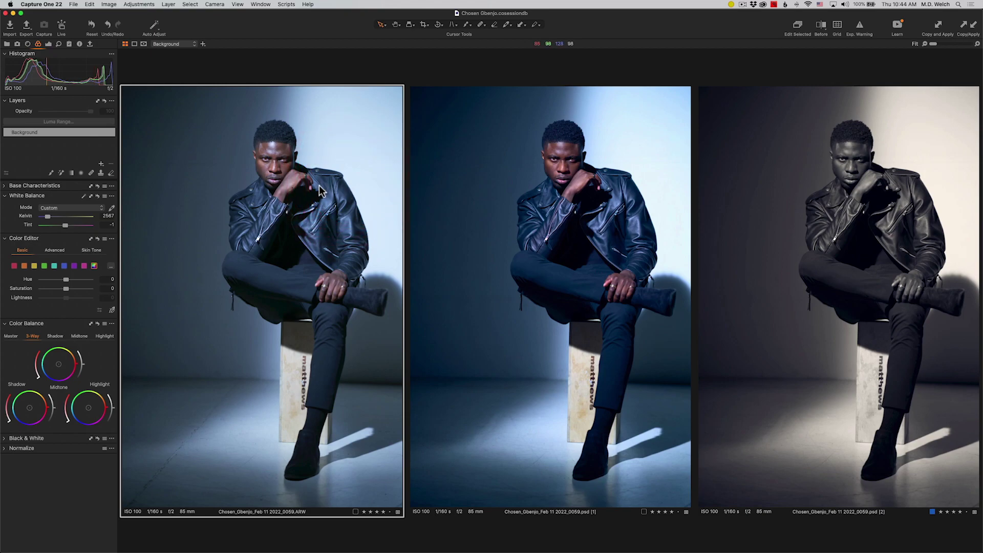
{"action": "left_click", "coordinate": [496, 178]}
{"action": "left_click", "coordinate": [497, 180]}
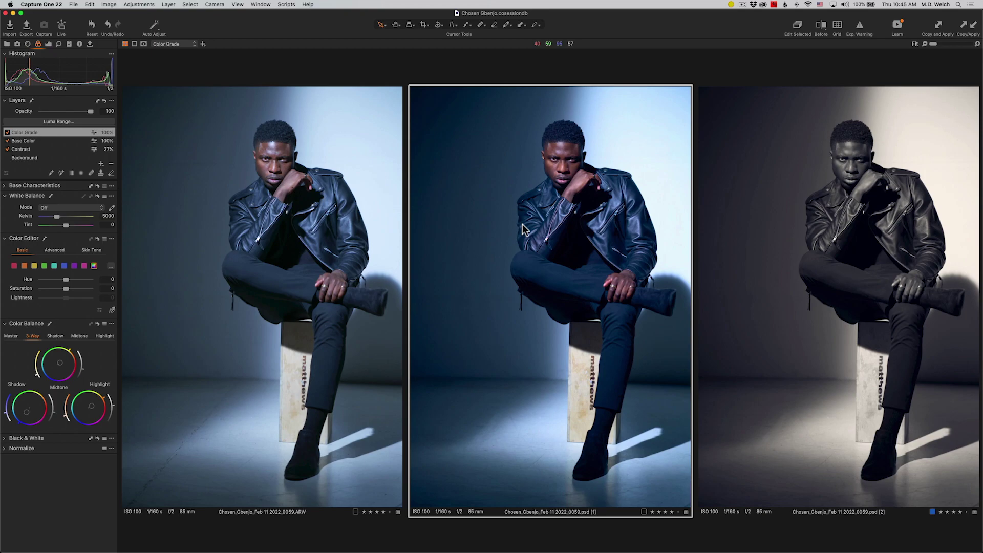
{"action": "left_click", "coordinate": [275, 238]}
Step: Switch to Photoshop and make Layer 1 with the red dot visible in the 0059 portrait PSD
{"action": "key", "text": "super+Tab"}
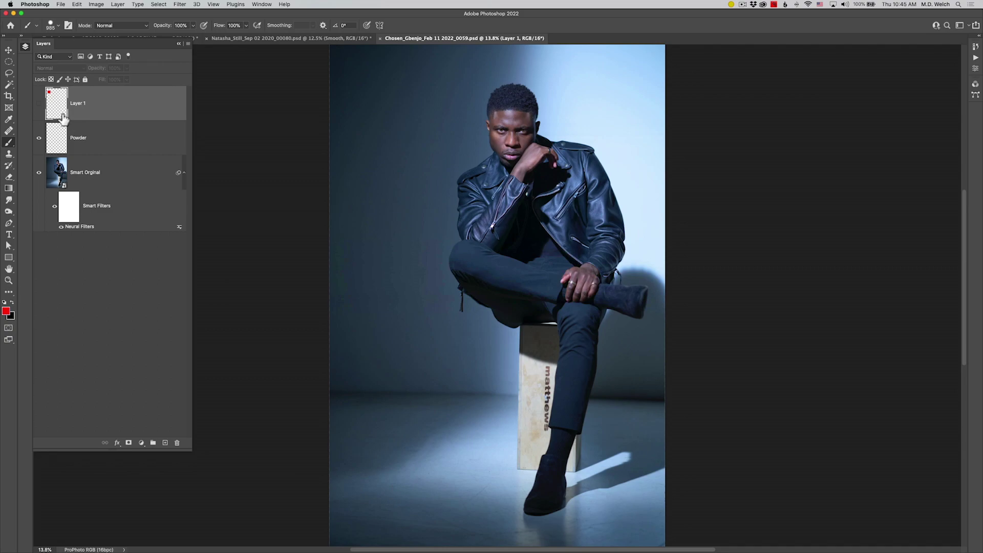
{"action": "left_click", "coordinate": [38, 103]}
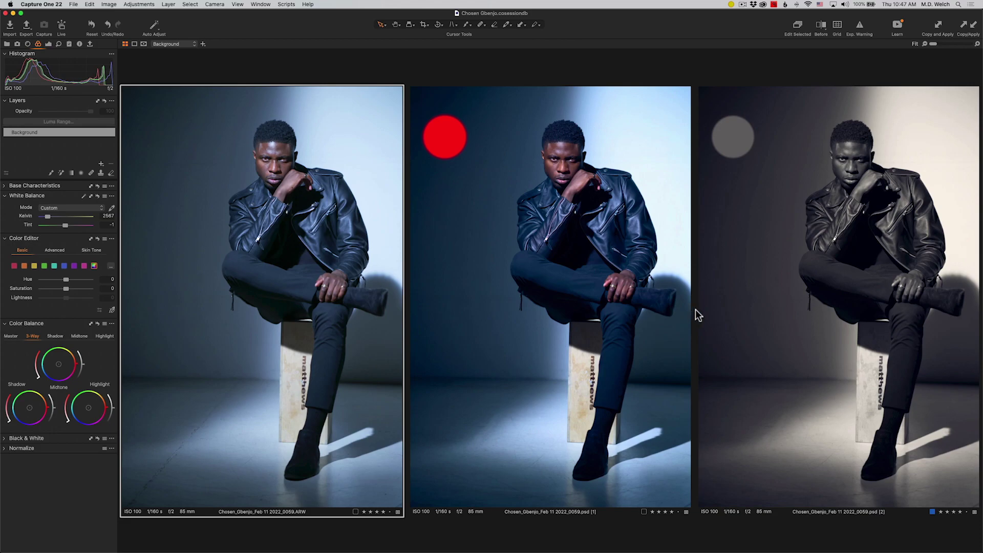
Step: Switch to Capture One, set the Contrast layer's opacity to 56 on the color-graded variant, and select the black-and-white variant
{"action": "left_click", "coordinate": [487, 148]}
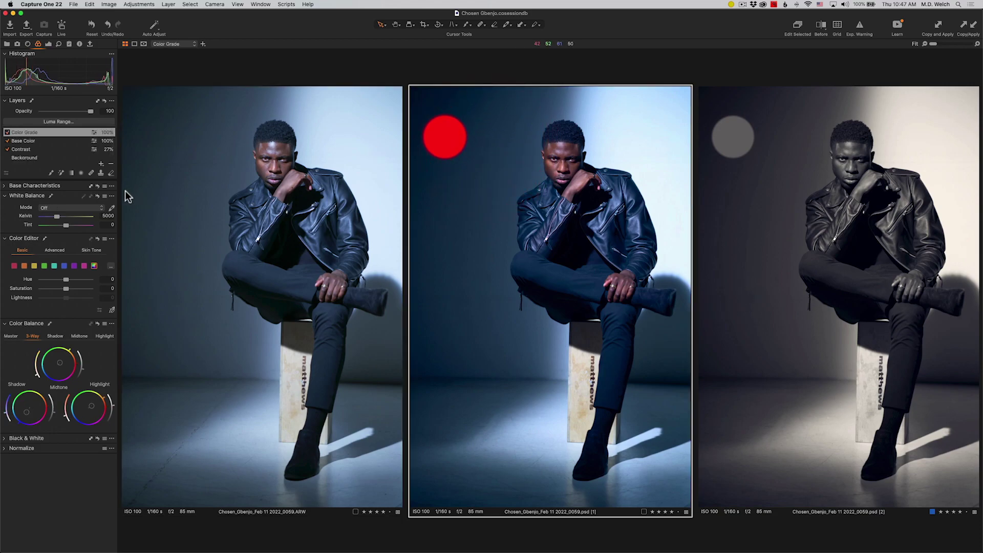
{"action": "left_click", "coordinate": [76, 208]}
{"action": "left_click", "coordinate": [75, 208]}
{"action": "left_click", "coordinate": [45, 140]}
{"action": "left_click", "coordinate": [40, 149]}
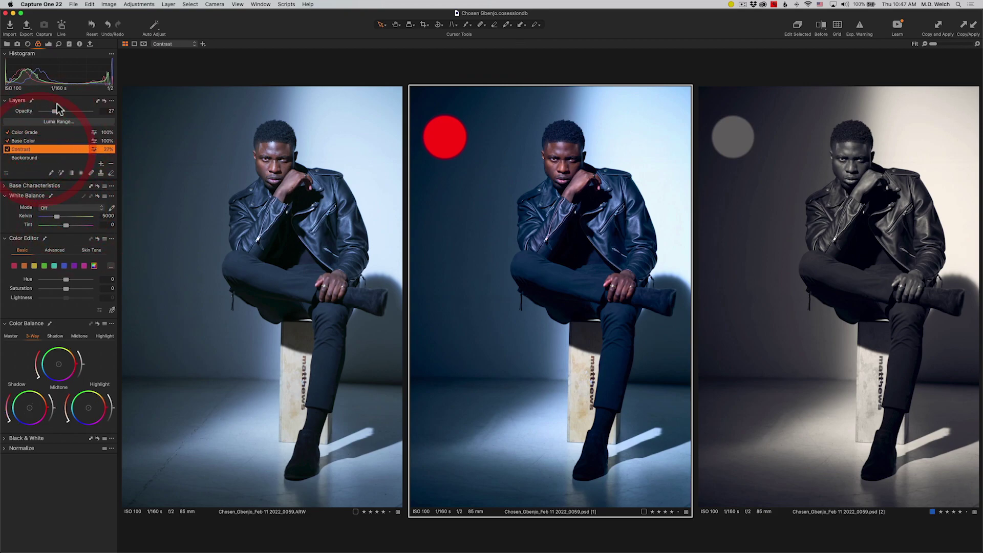
{"action": "mouse_move", "coordinate": [54, 109]}
{"action": "left_mouse_down"}
{"action": "mouse_move", "coordinate": [42, 109]}
{"action": "mouse_move", "coordinate": [69, 114]}
{"action": "left_mouse_up"}
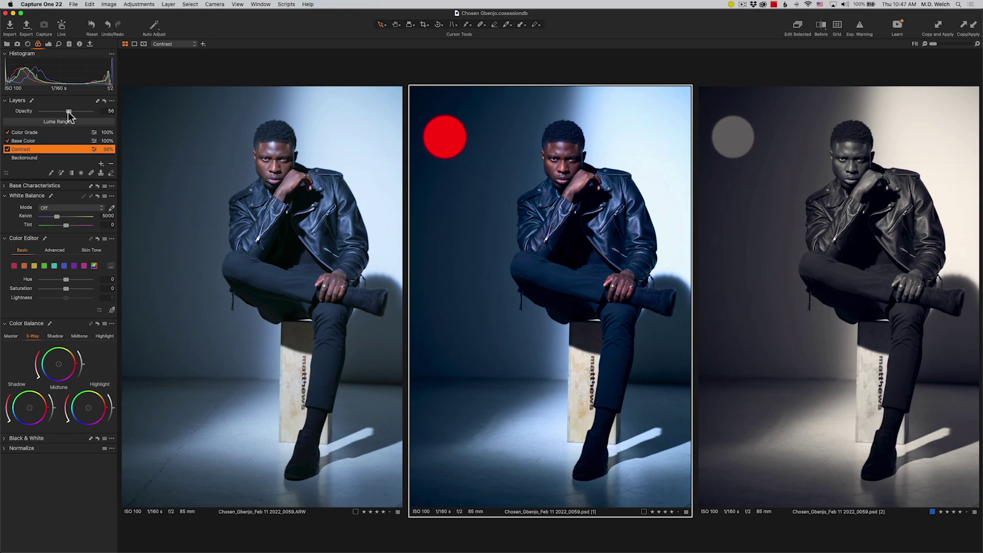
{"action": "left_click", "coordinate": [752, 210]}
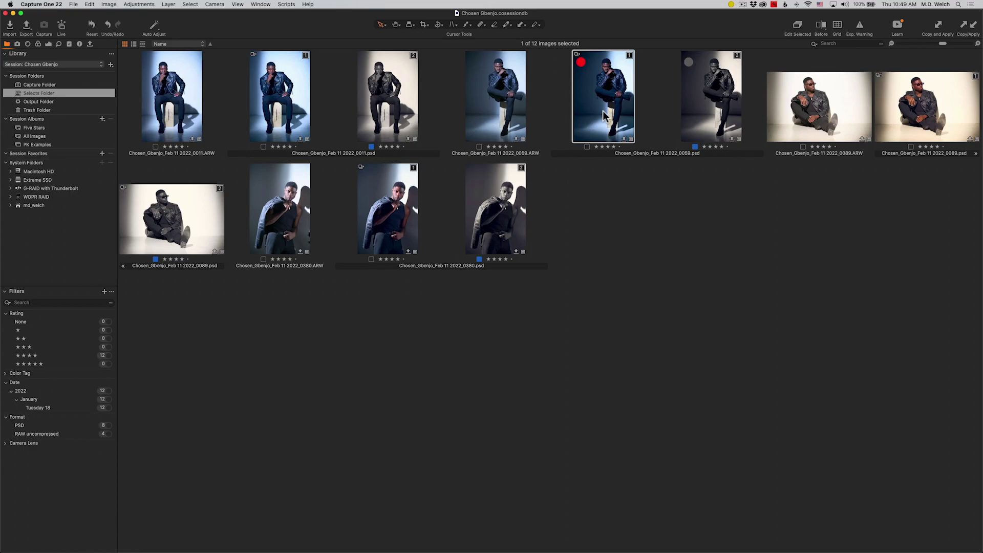
Step: Select the first PSD variant of portrait 0011 in the Selects Folder and display its layers and color tools
{"action": "left_click", "coordinate": [264, 101]}
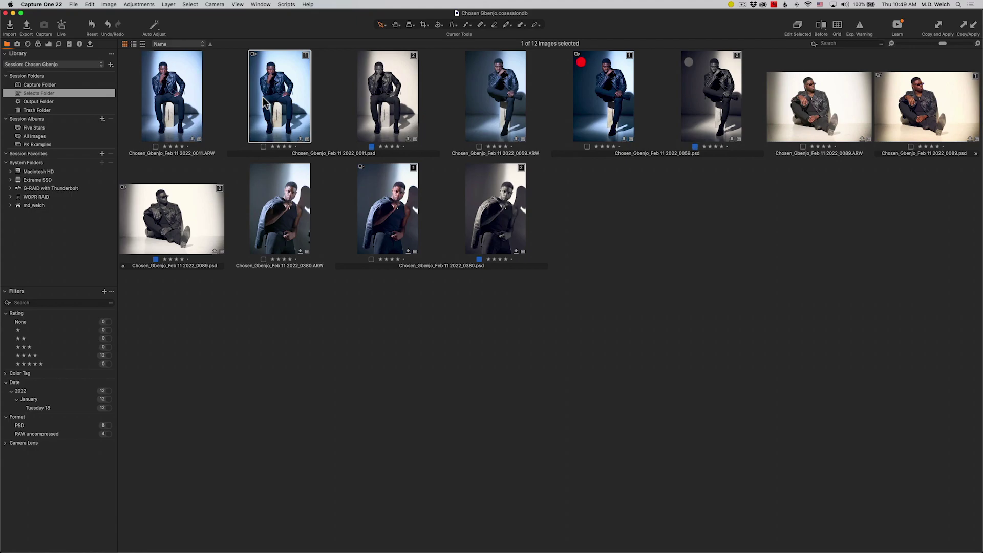
{"action": "left_click", "coordinate": [39, 44]}
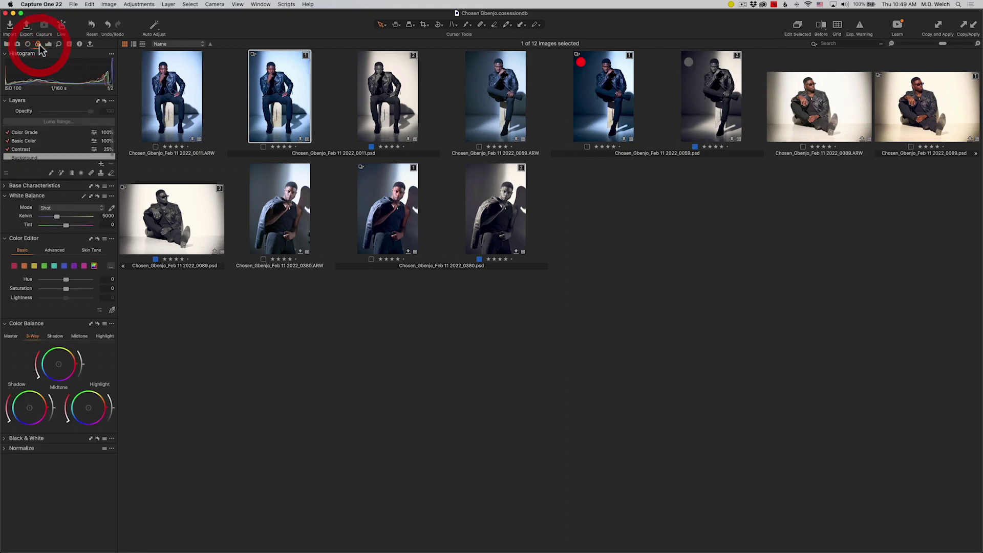